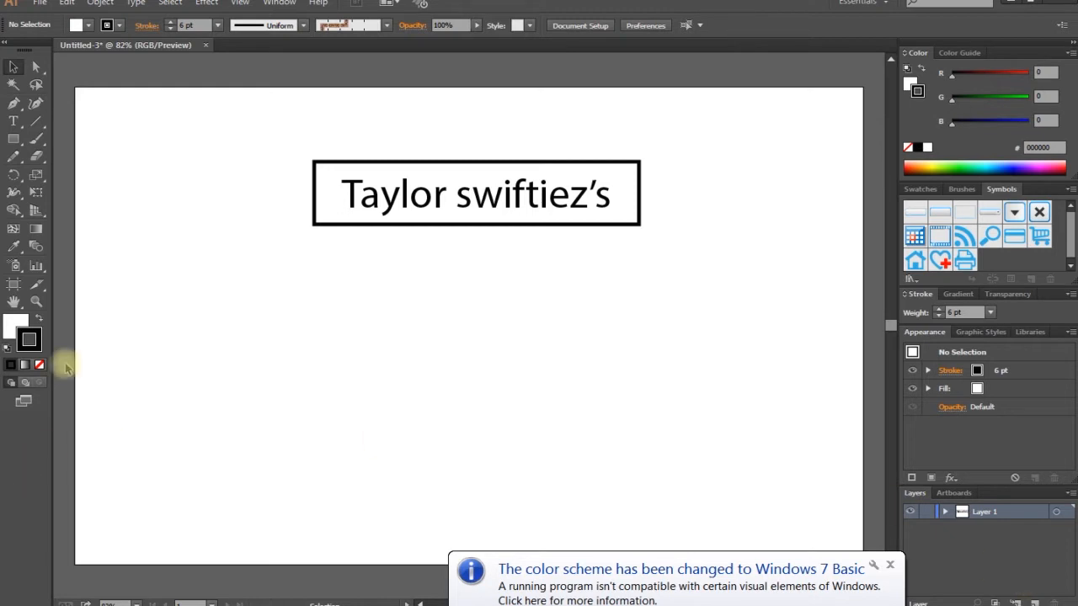
left_click(318, 189)
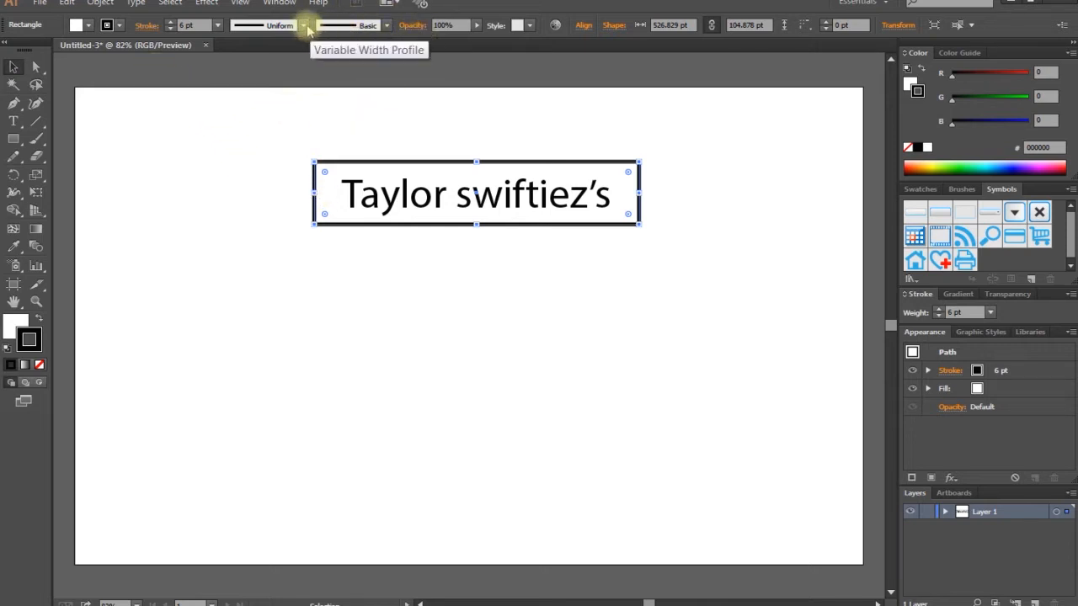
left_click(387, 26)
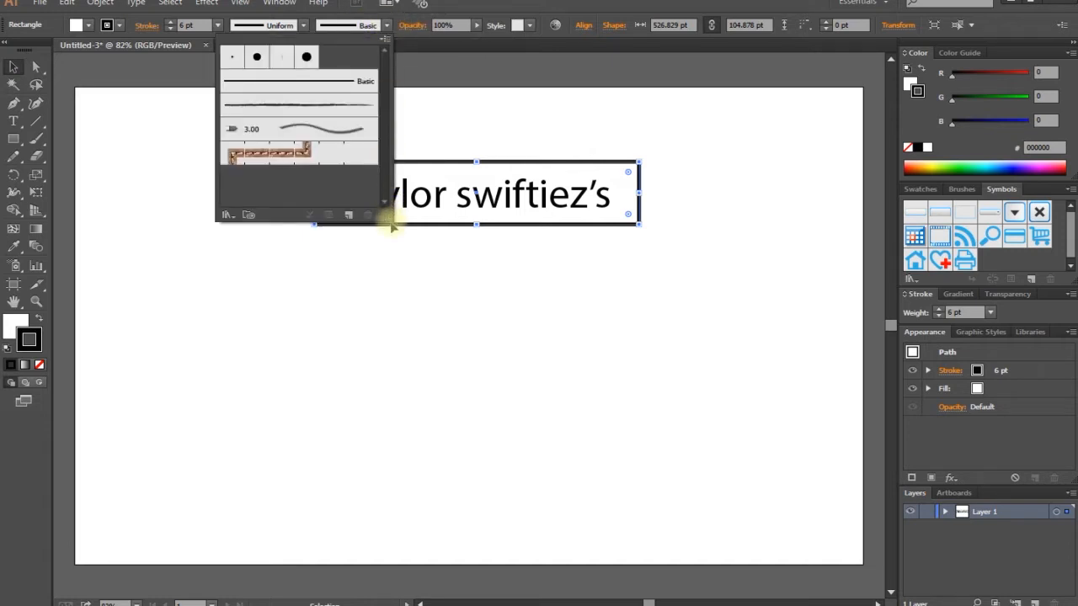
mouse_move(389, 216)
left_mouse_down()
mouse_move(404, 241)
mouse_move(384, 281)
mouse_move(332, 289)
mouse_move(357, 308)
mouse_move(354, 259)
left_mouse_up()
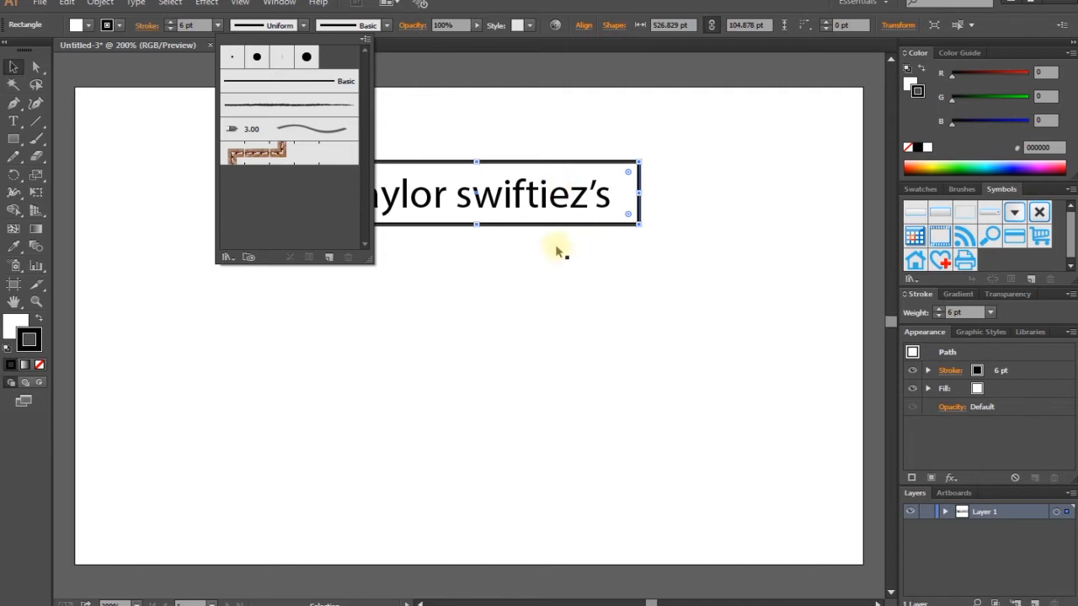
mouse_move(308, 359)
left_mouse_down()
mouse_move(680, 438)
mouse_move(704, 431)
mouse_move(766, 447)
mouse_move(802, 432)
left_mouse_up()
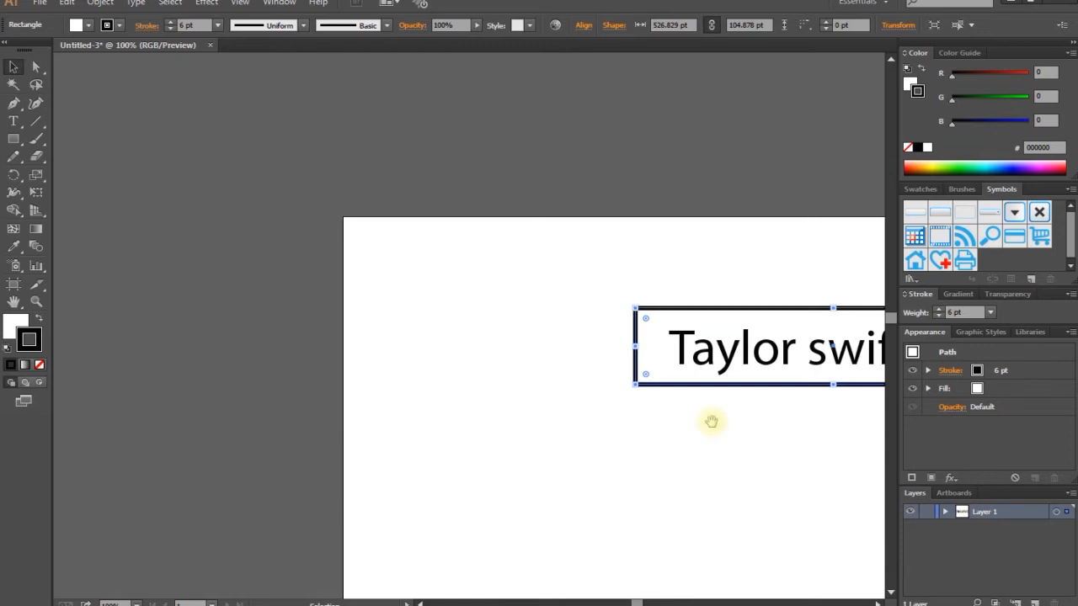
left_click_drag(713, 423, 677, 327)
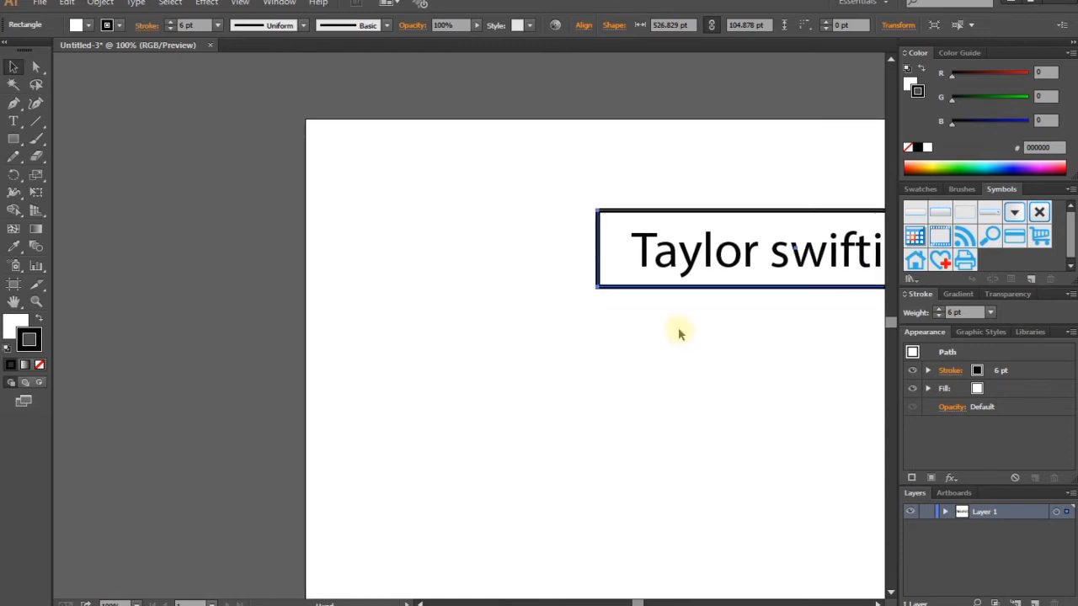
left_click(387, 26)
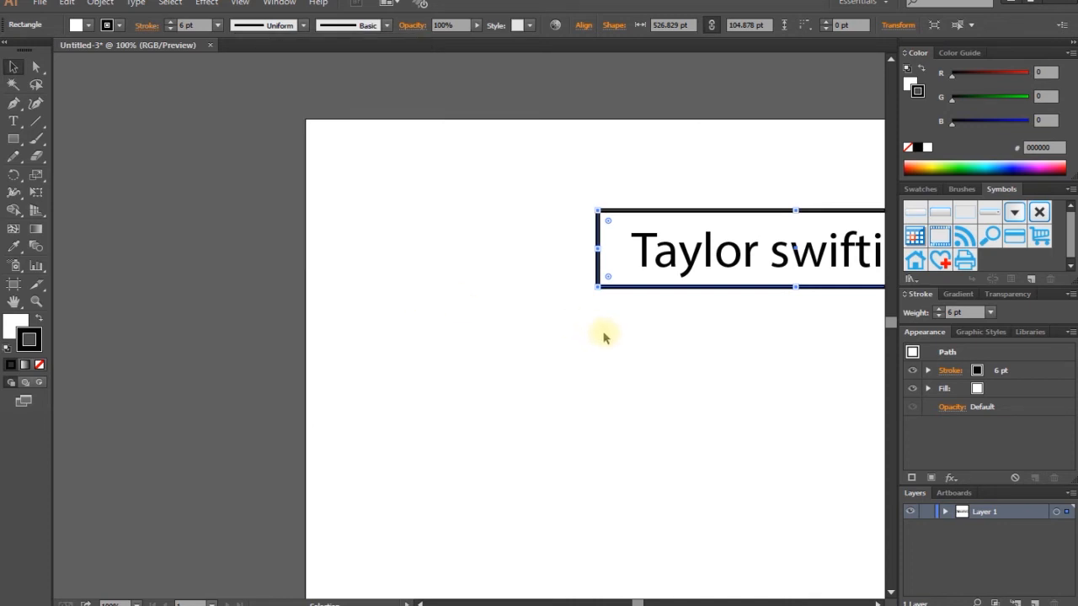
scroll(603, 338, "up", 2)
left_click_drag(631, 332, 599, 476)
scroll(614, 384, "down", 1)
scroll(625, 415, "down", 1)
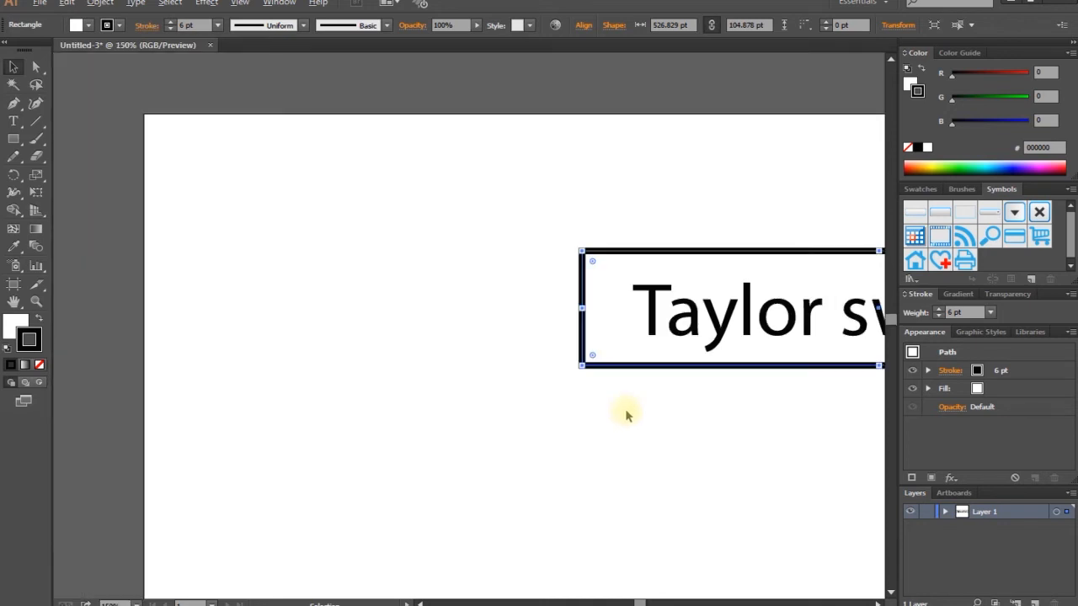
left_click_drag(699, 428, 623, 487)
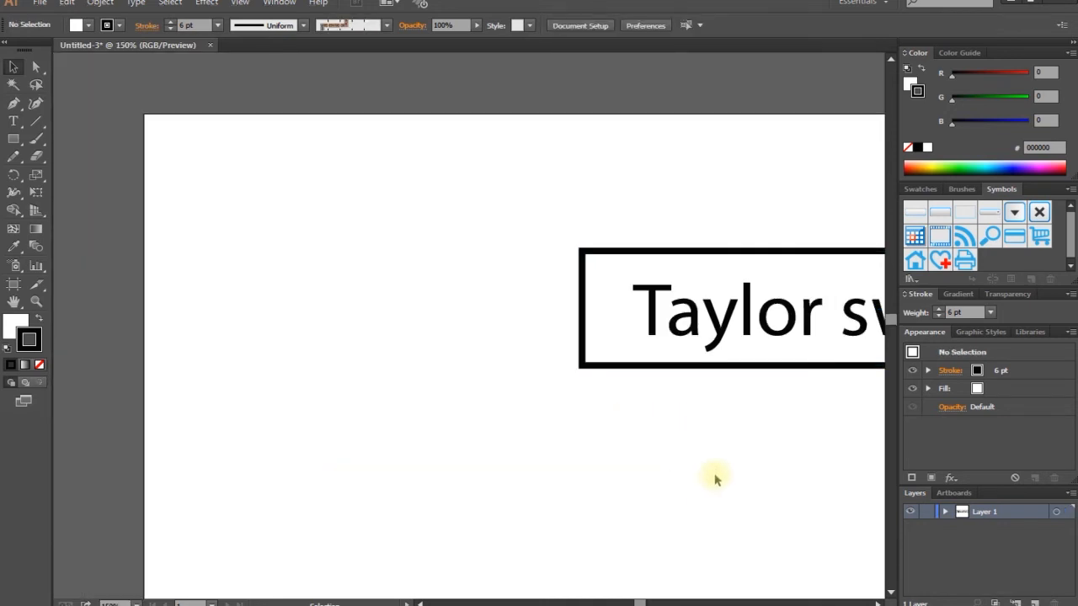
left_click_drag(686, 475, 289, 597)
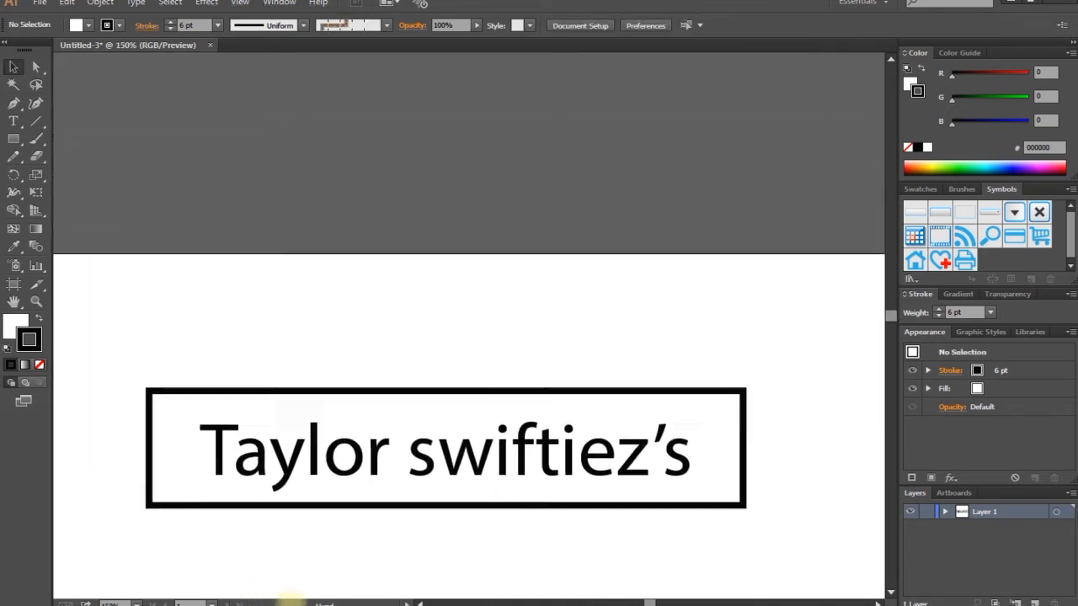
Step: Try the Charcoal - Pencil and Cat's Tongue brush definitions with no object selected
left_click(388, 25)
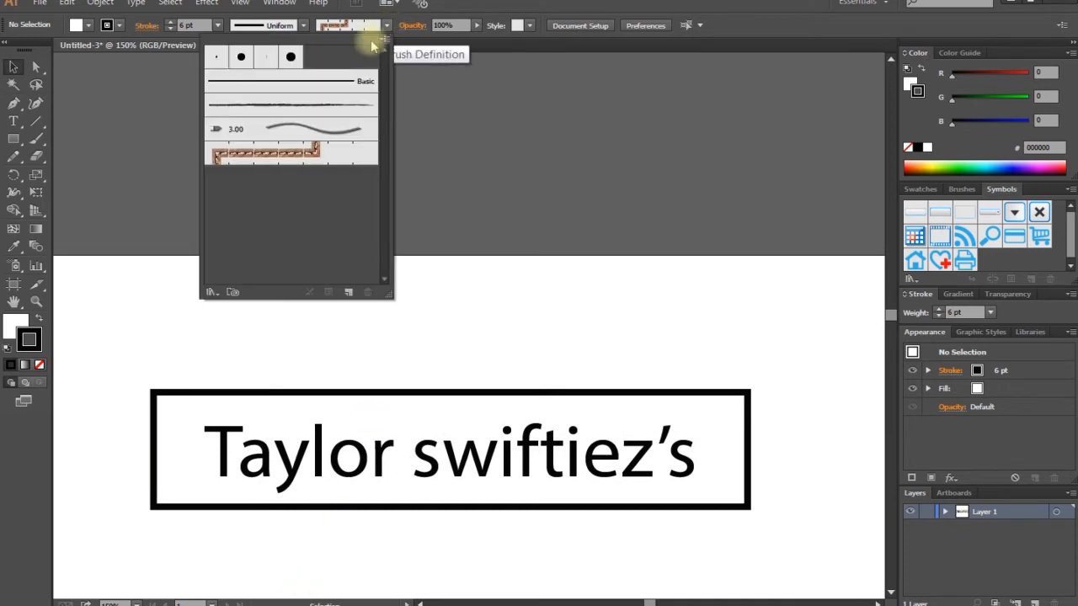
left_click(279, 112)
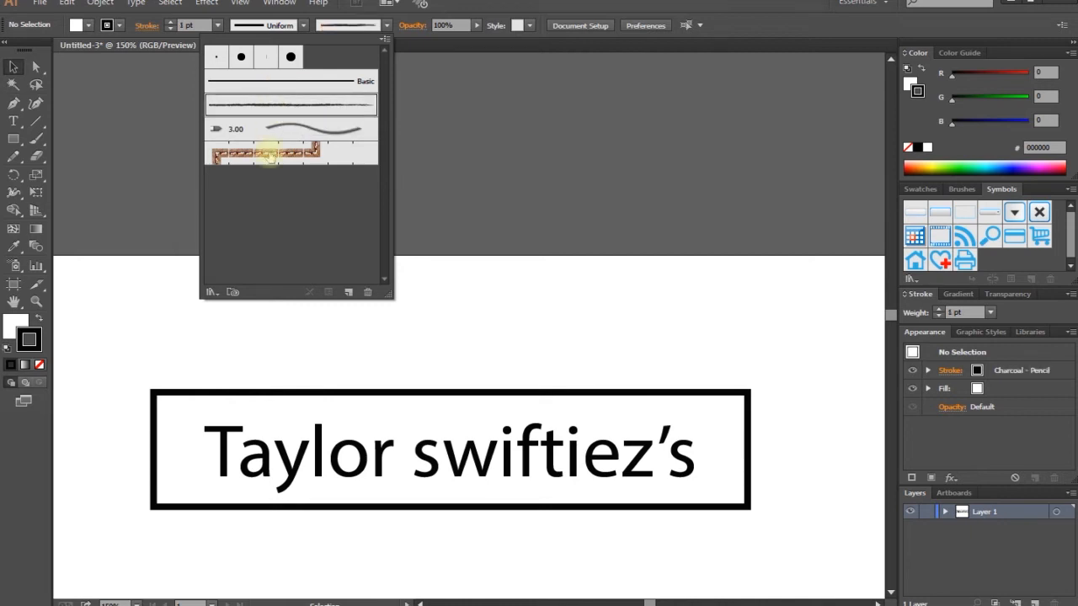
left_click(306, 128)
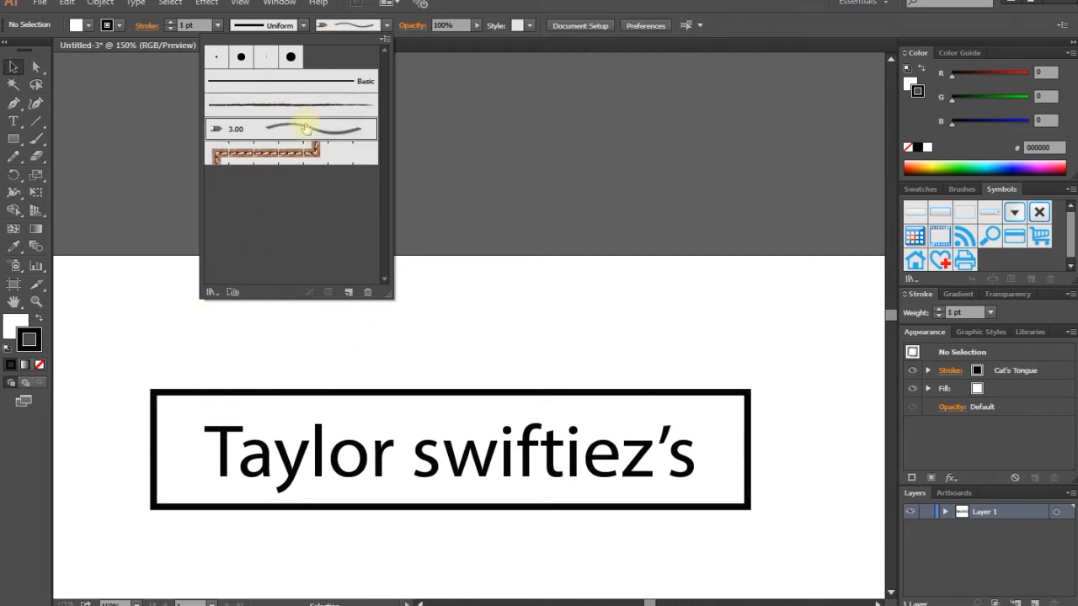
left_click(546, 259)
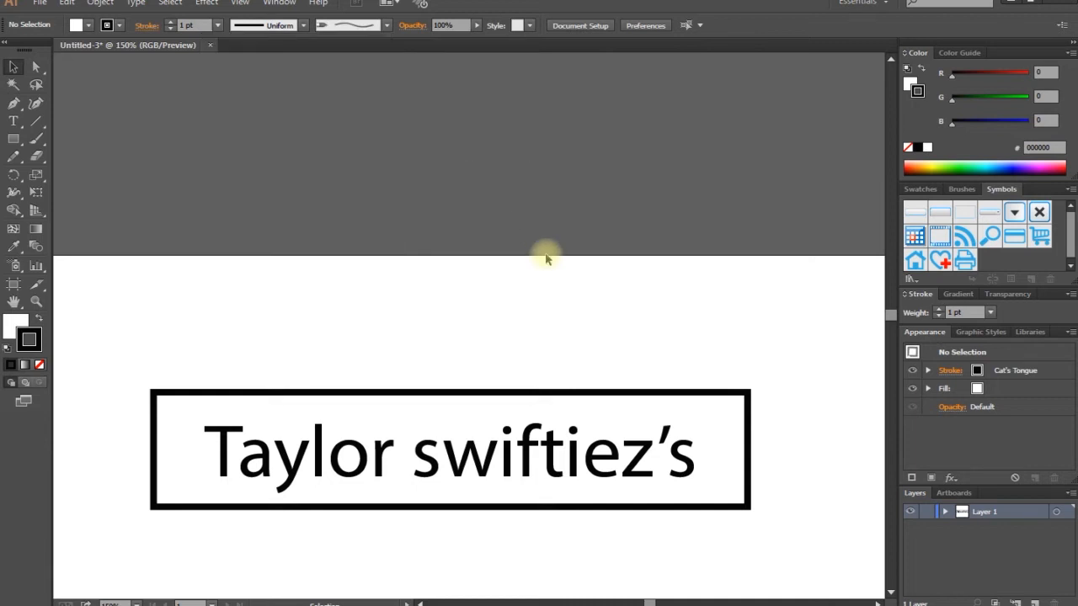
Step: Try the Charcoal - Pencil, Cat's Tongue and Leather Seam brushes on the outline of the rectangle around the text
left_click(433, 391)
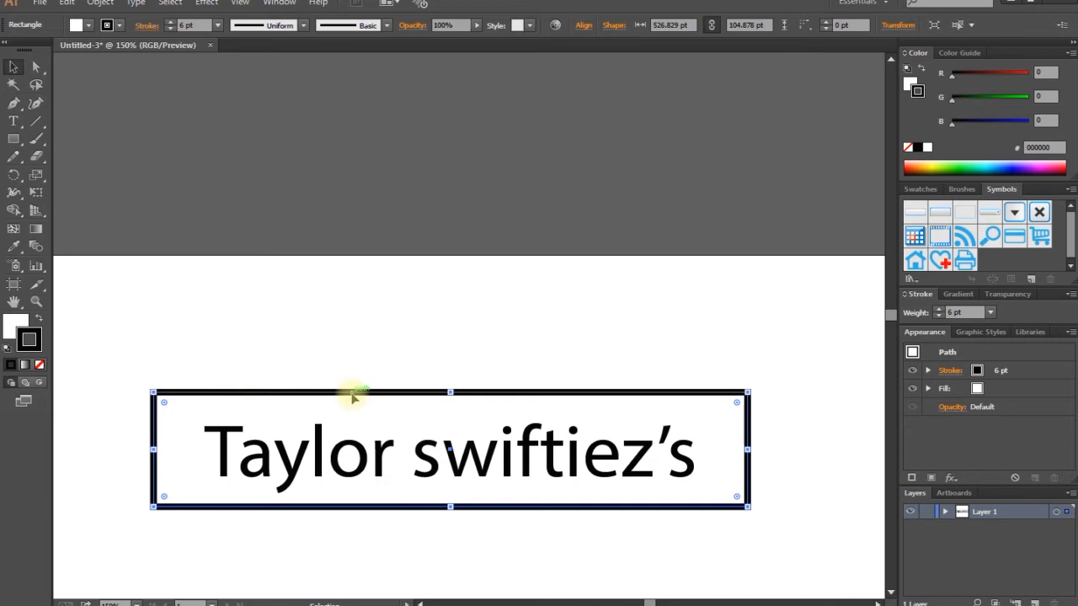
left_click(386, 25)
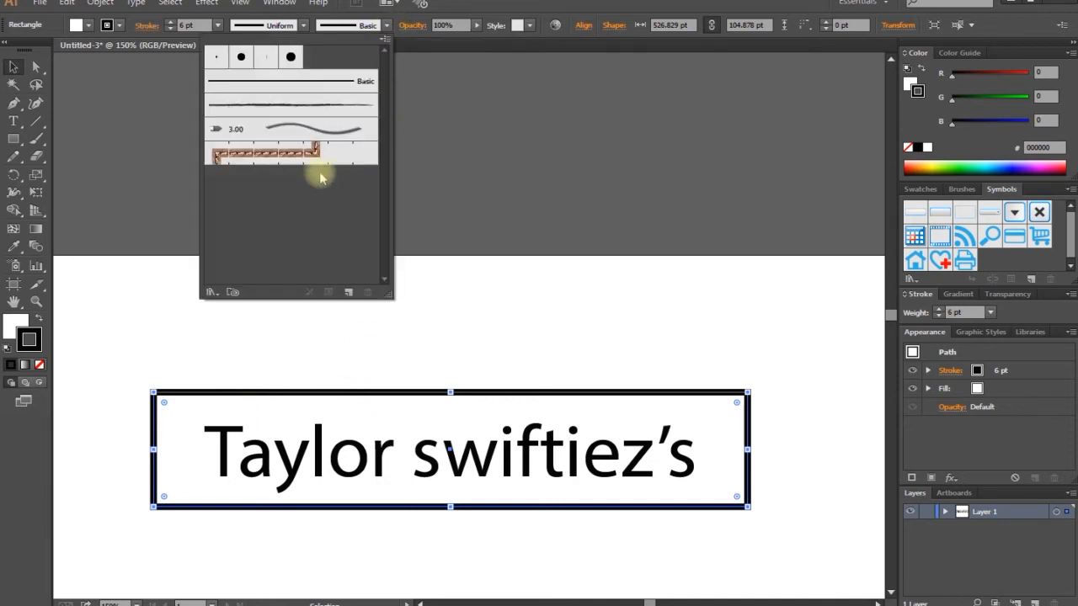
left_click(292, 105)
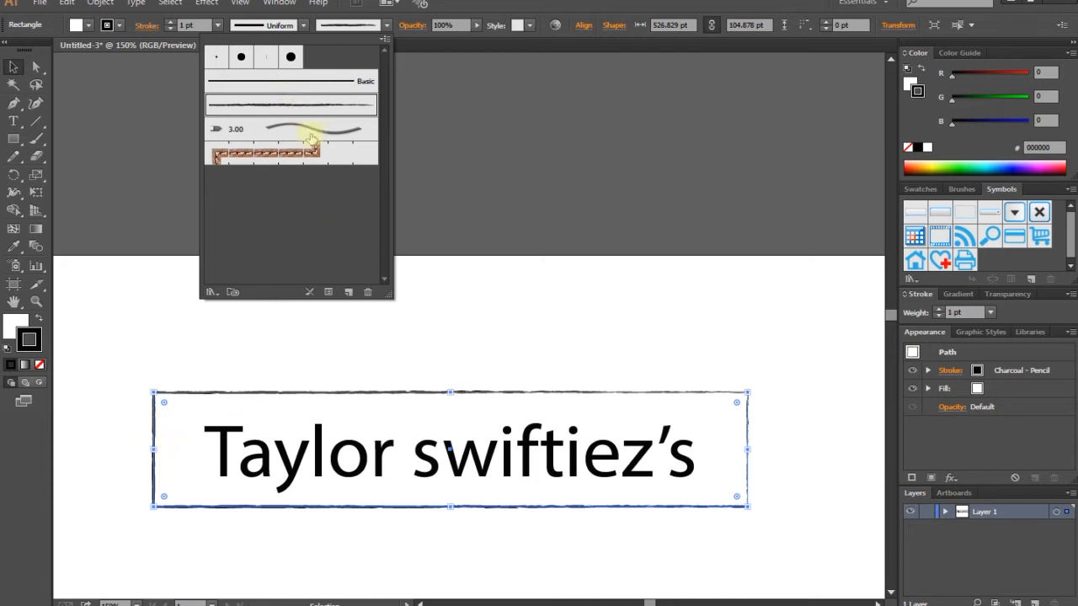
left_click(313, 134)
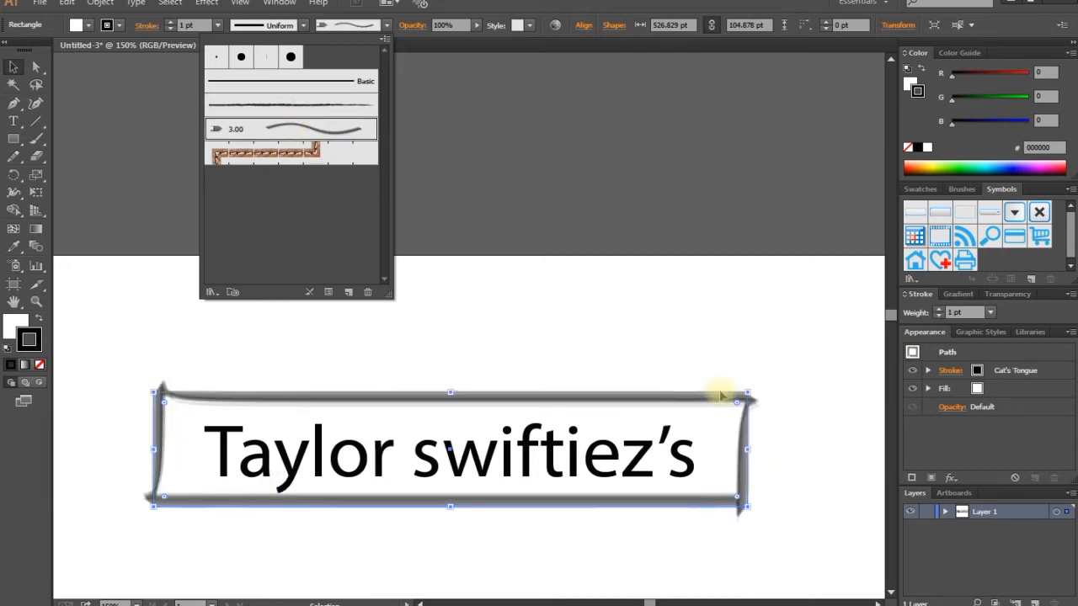
left_click(301, 155)
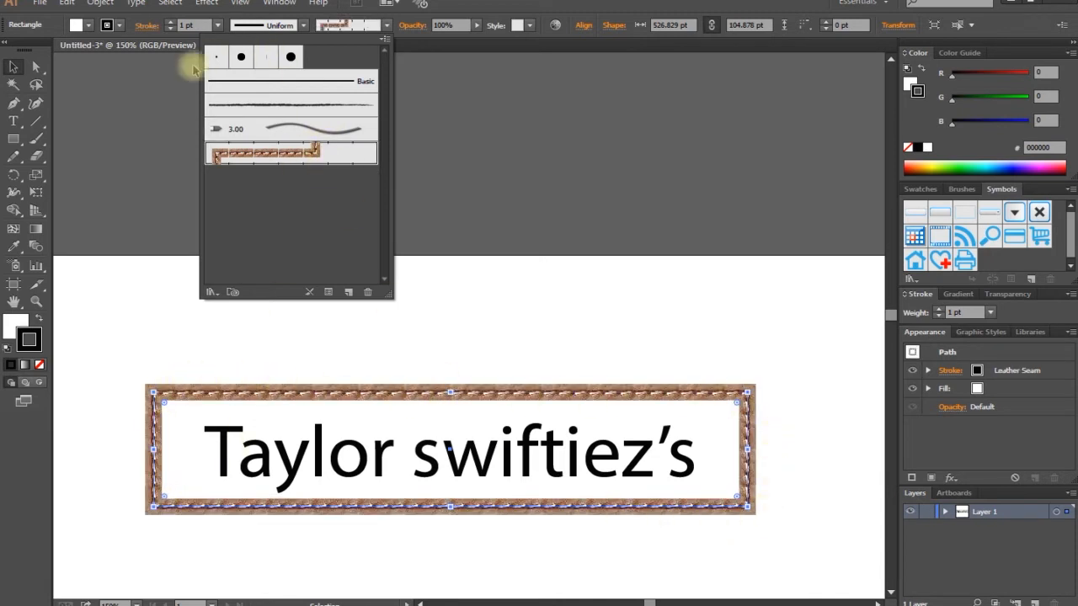
Step: Try the 3 pt. Round, 10 pt. Round, 5 pt. Flat and Touch Calligraphic brushes on the rectangle's outline
left_click(217, 57)
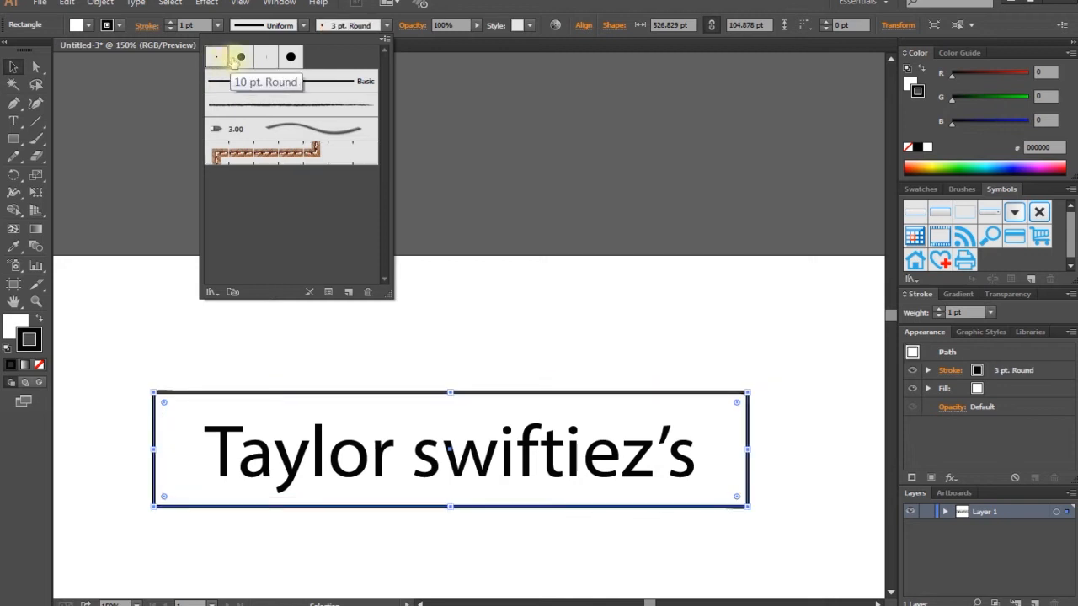
left_click(241, 56)
left_click(264, 57)
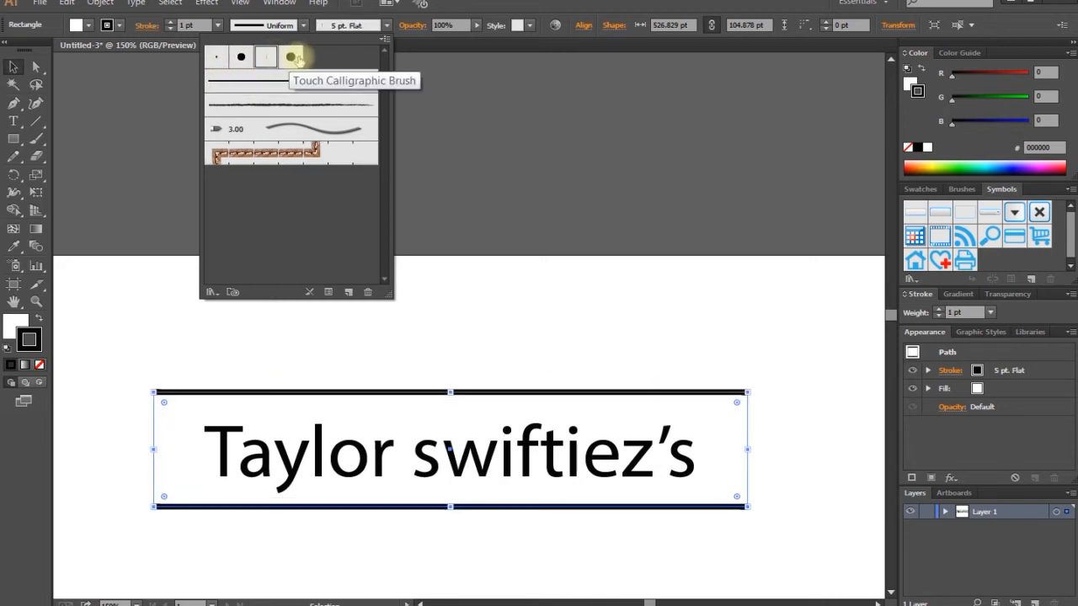
left_click(291, 57)
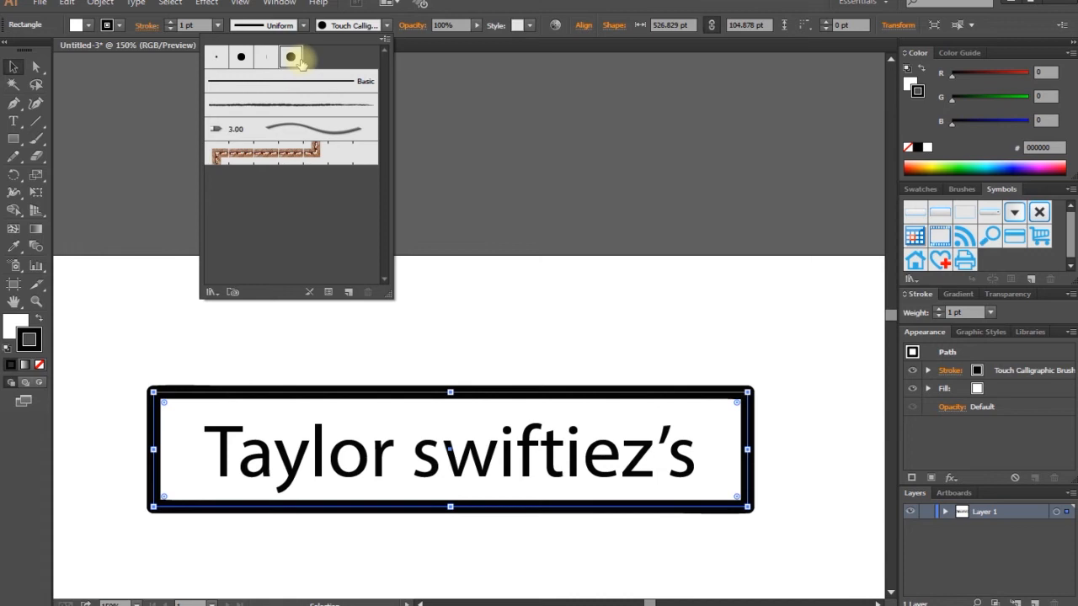
Step: Load the Borders_Frames brush library, enlarge it to show all its brushes and move it clear of the framed text
left_click(211, 293)
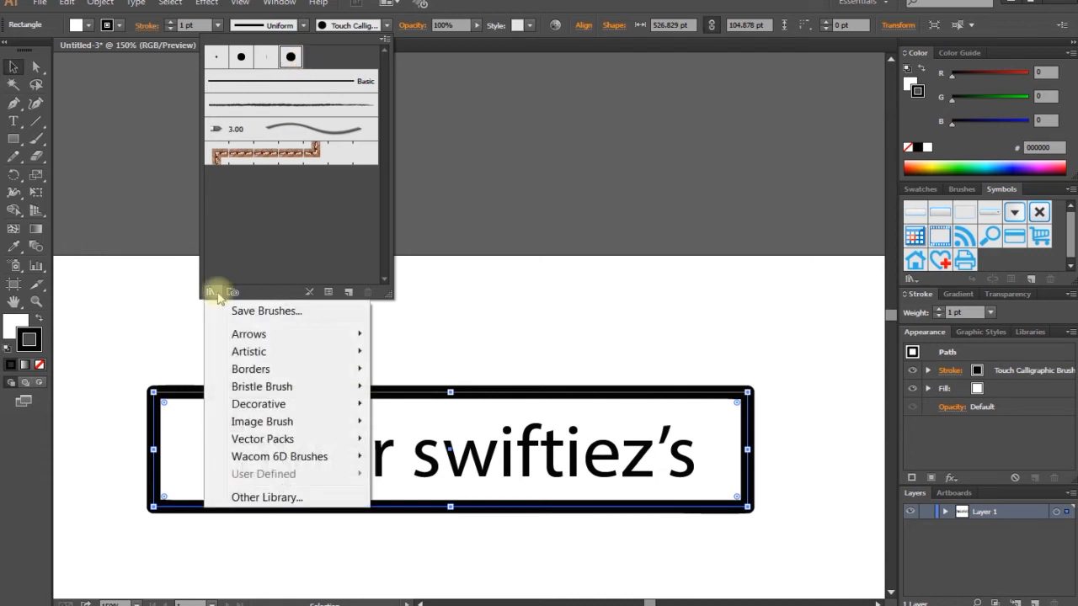
mouse_move(327, 335)
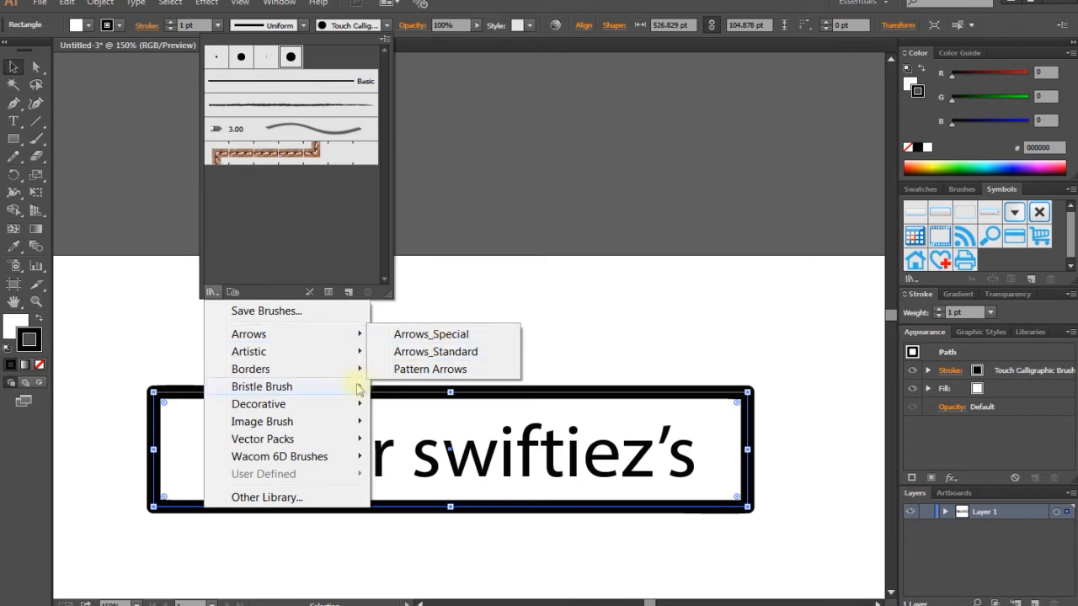
mouse_move(357, 375)
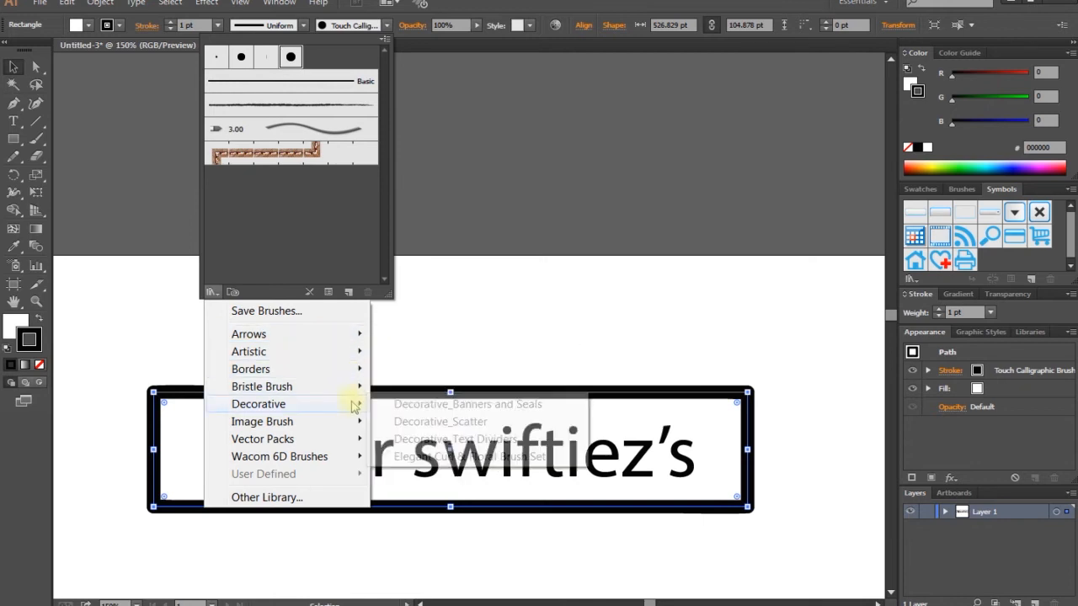
mouse_move(357, 419)
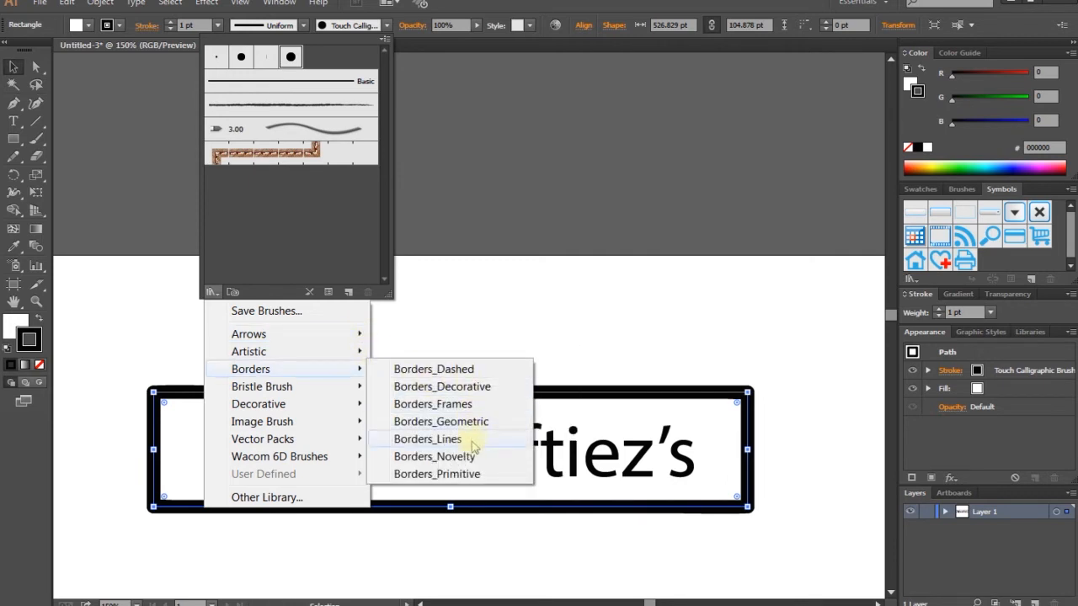
left_click(446, 404)
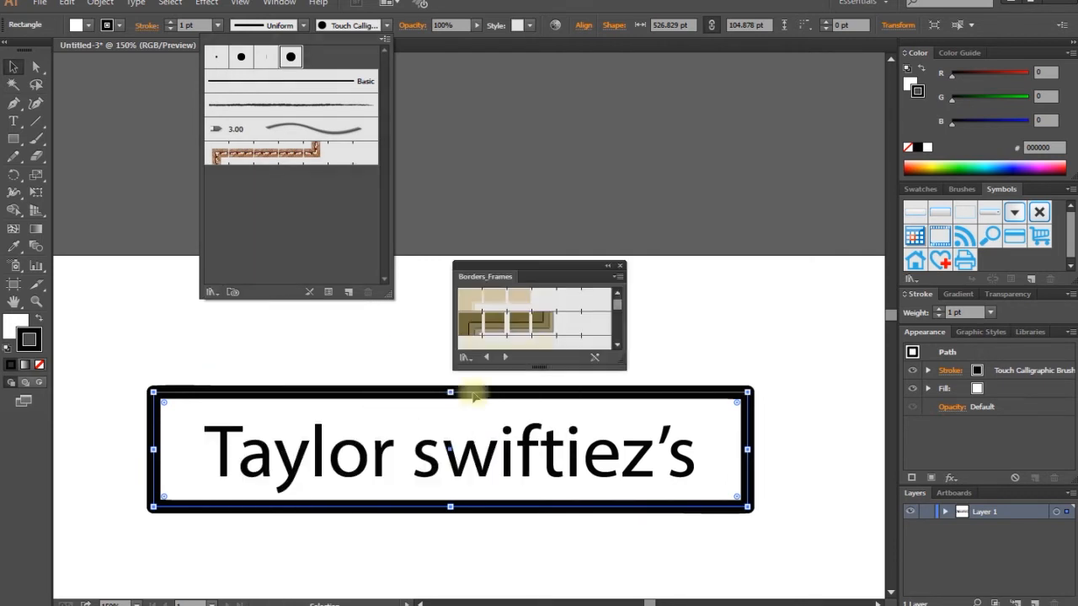
left_click(623, 368)
left_click_drag(618, 363, 741, 559)
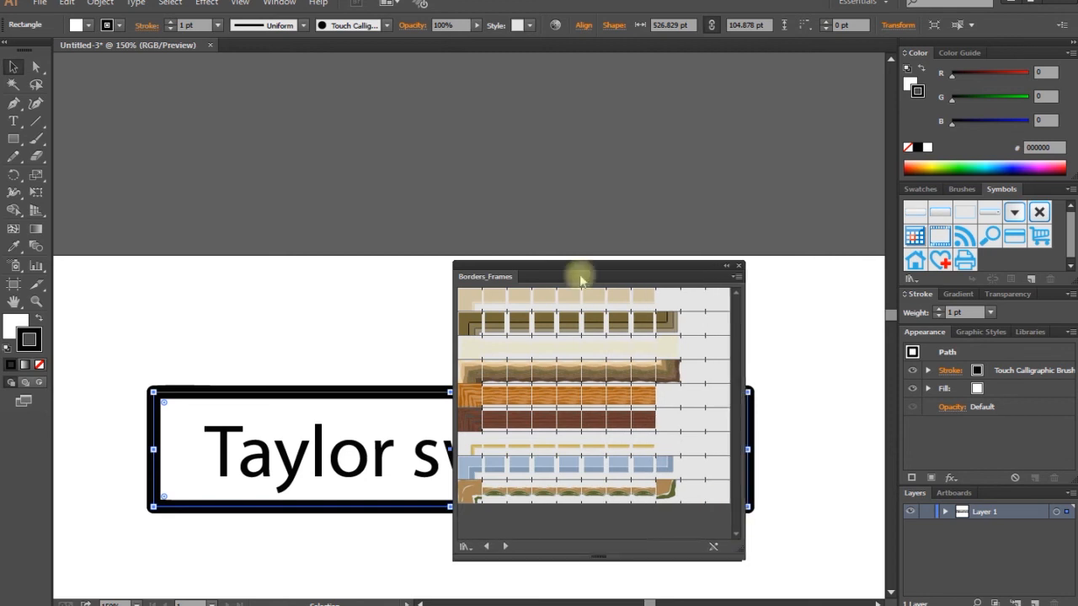
left_click_drag(495, 270, 495, 39)
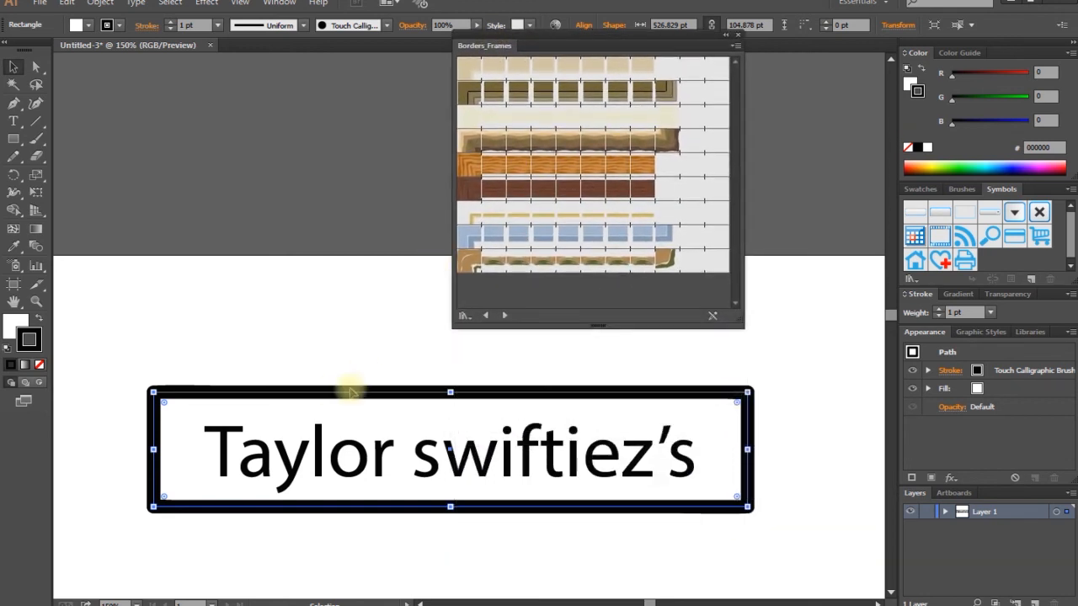
Step: Compare frame brushes such as Pine and Bibeveled on the rectangle's outline, settle on Silver and close the brush library
left_click(477, 148)
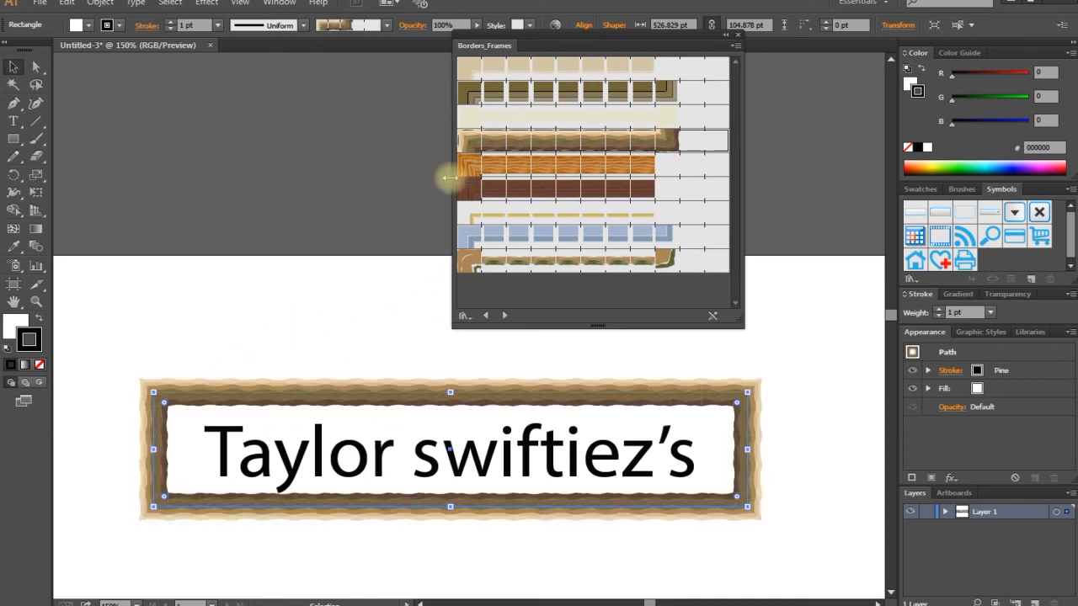
left_click(473, 235)
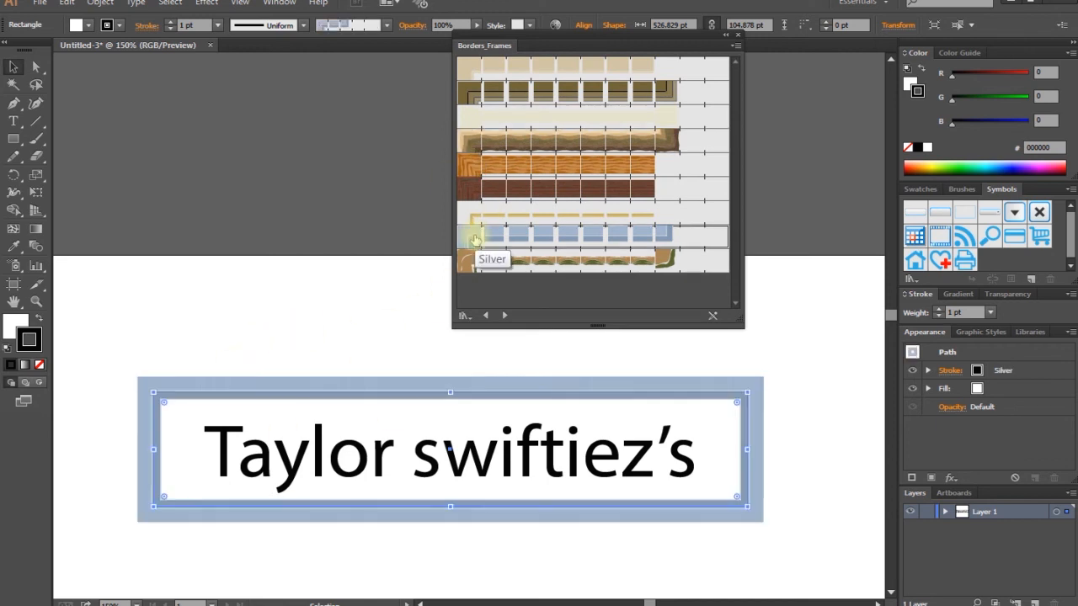
left_click(474, 96)
left_click(473, 72)
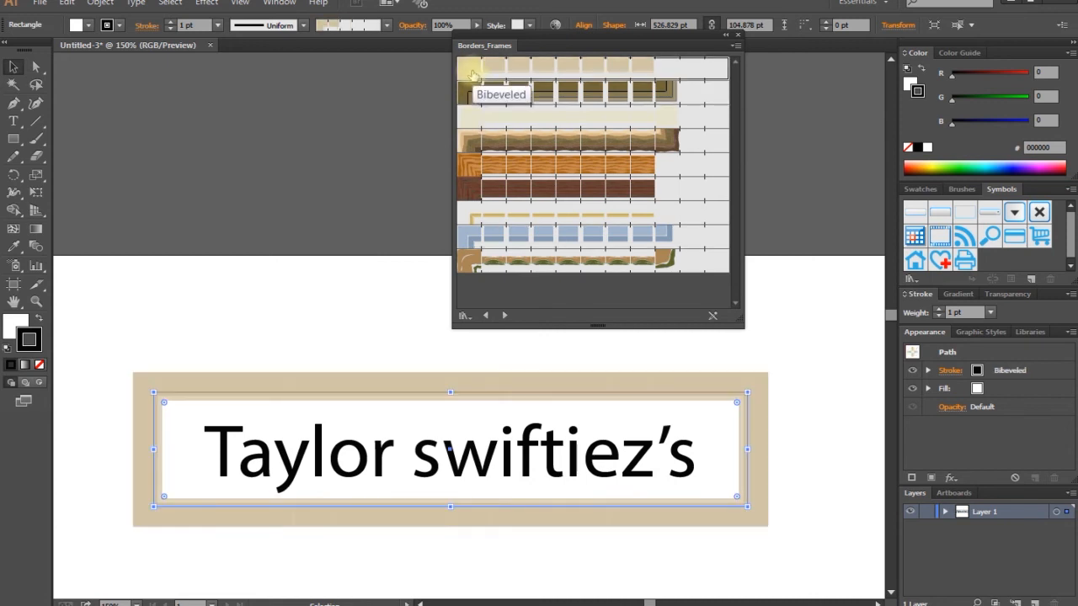
left_click(480, 238)
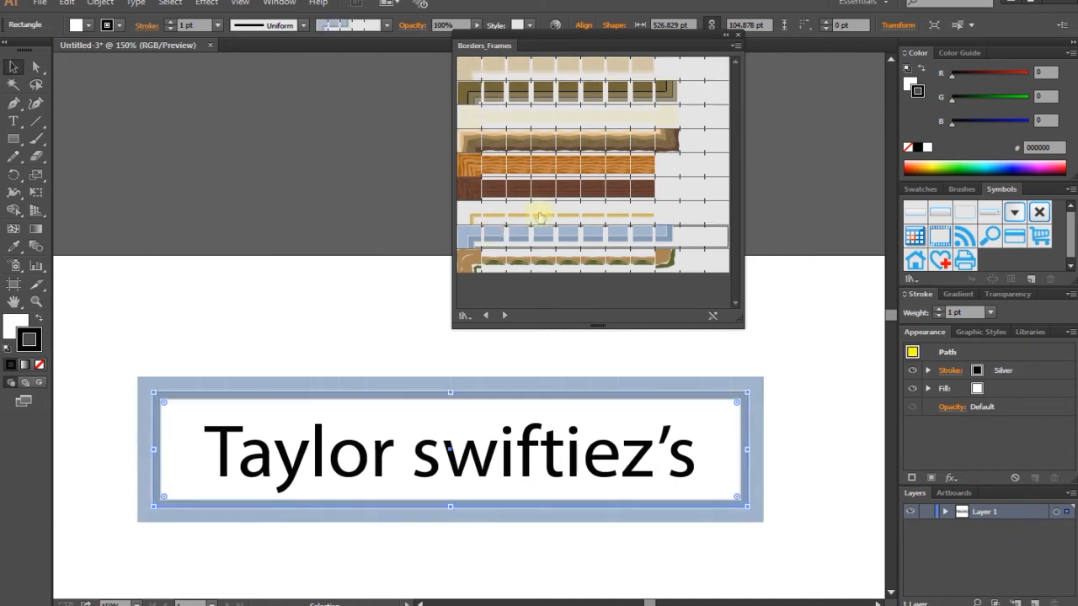
left_click(739, 36)
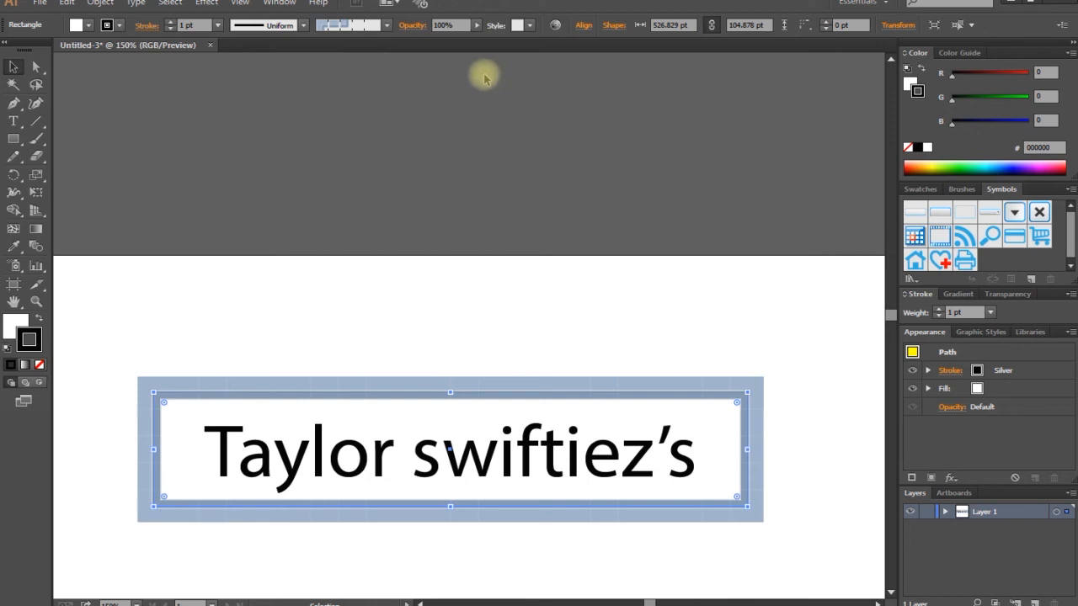
Step: Apply the Jive_GS graphic style to the rectangle behind the text
left_click(528, 28)
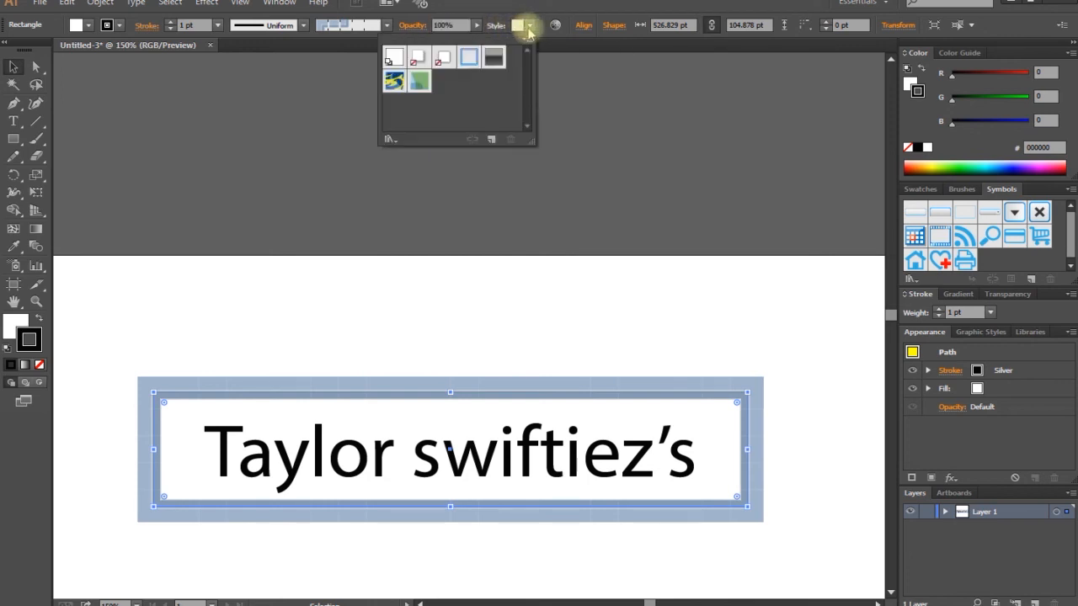
left_click(397, 84)
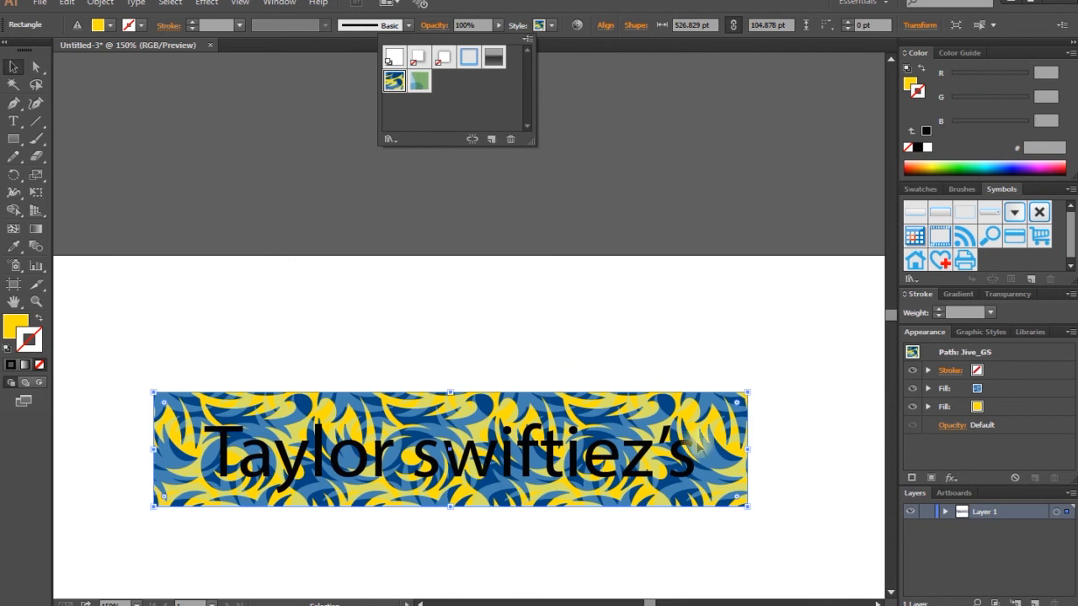